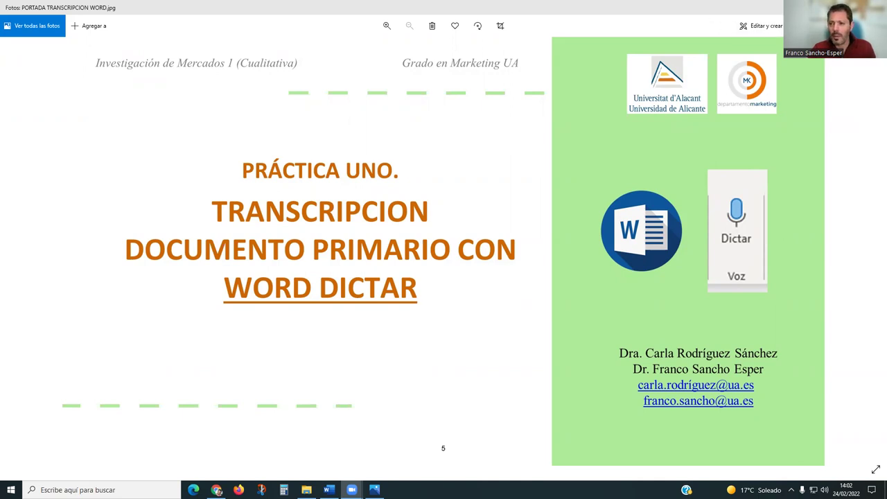
Close Photos, test Dictar with a short phrase, then delete the test line so Documento1 is empty
click(872, 7)
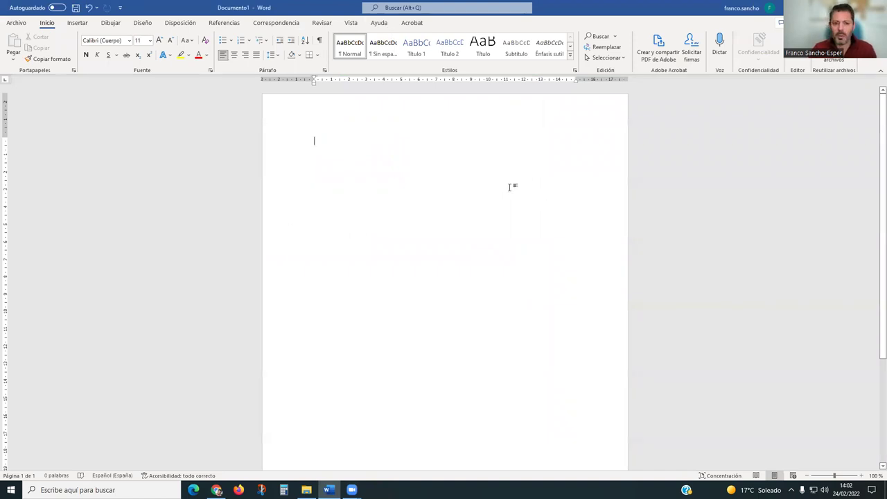
click(721, 45)
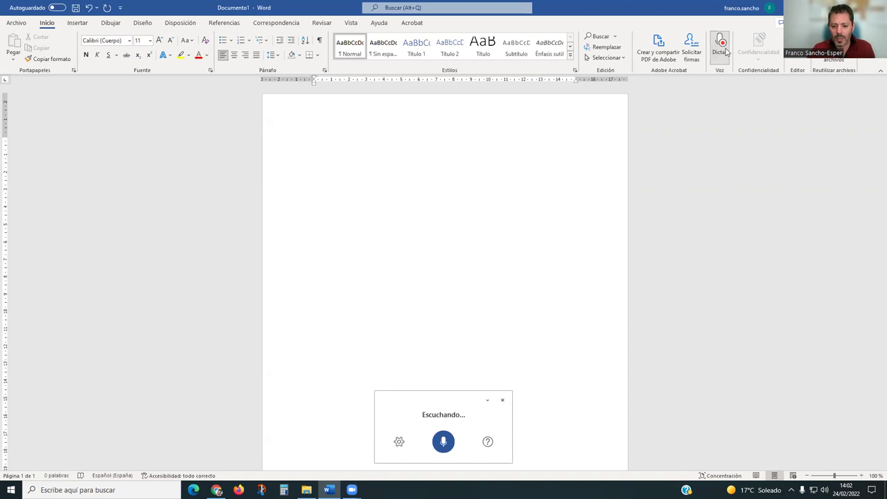
click(502, 400)
triple_click(311, 142)
key(BackSpace)
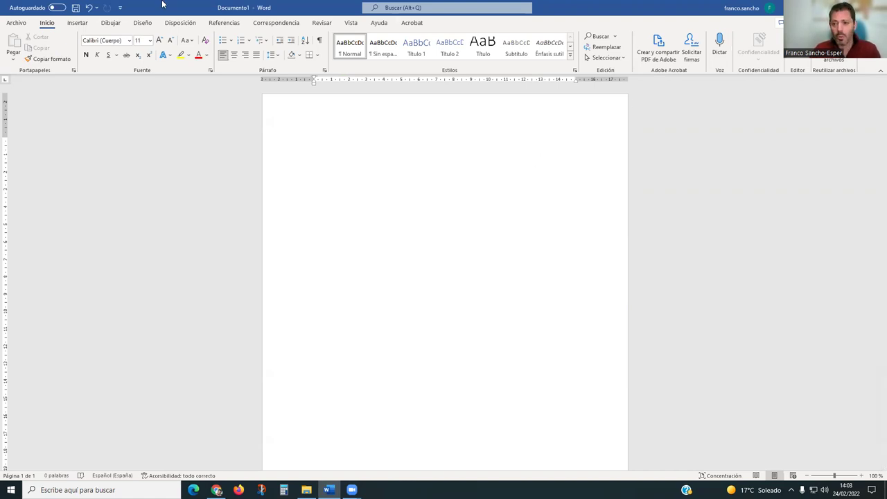
Dictate a 22-word Spanish sentence about the computer transcribing speech, then pause and close dictation
click(719, 47)
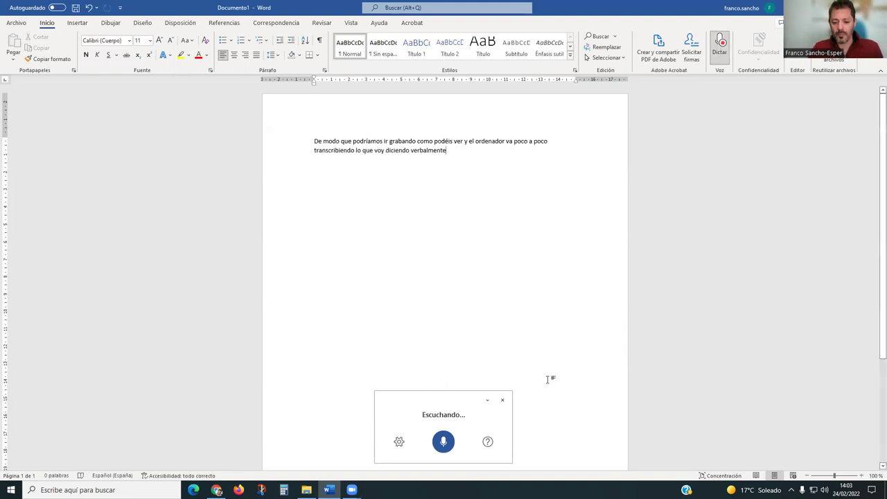
click(443, 441)
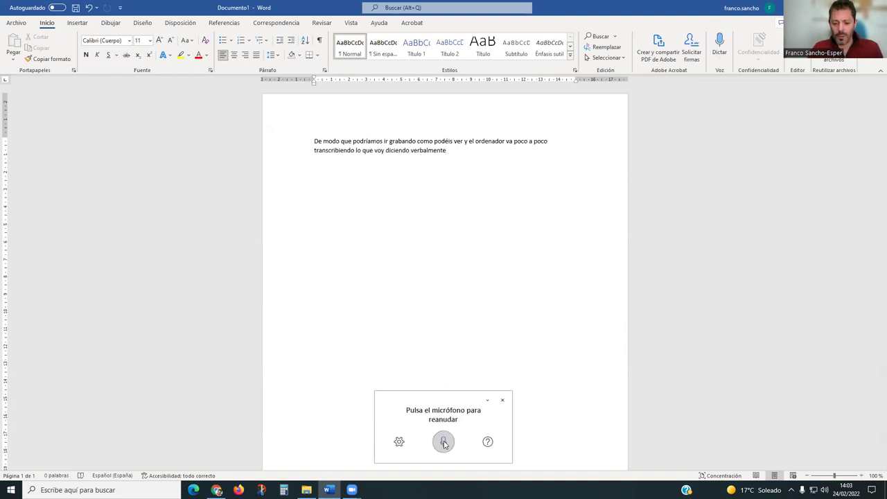
click(503, 402)
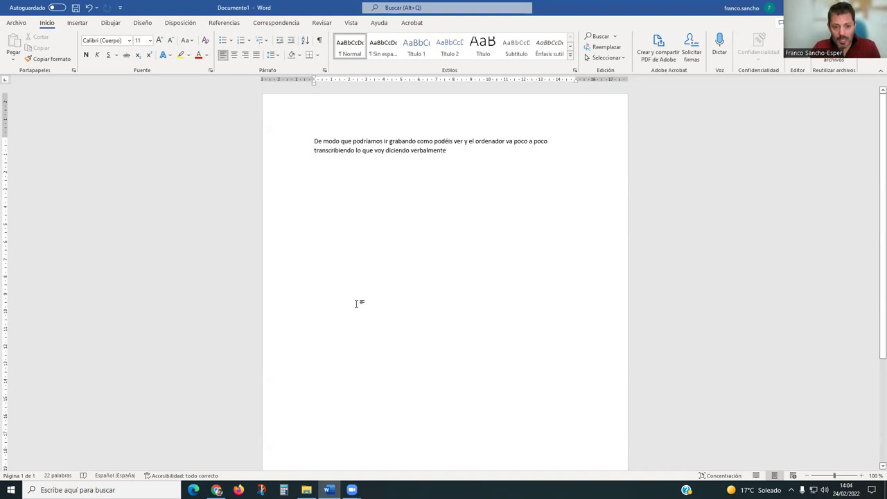
Select the dictated two-line paragraph and delete it, leaving Documento1 at 0 words
drag(457, 151, 283, 144)
key(Delete)
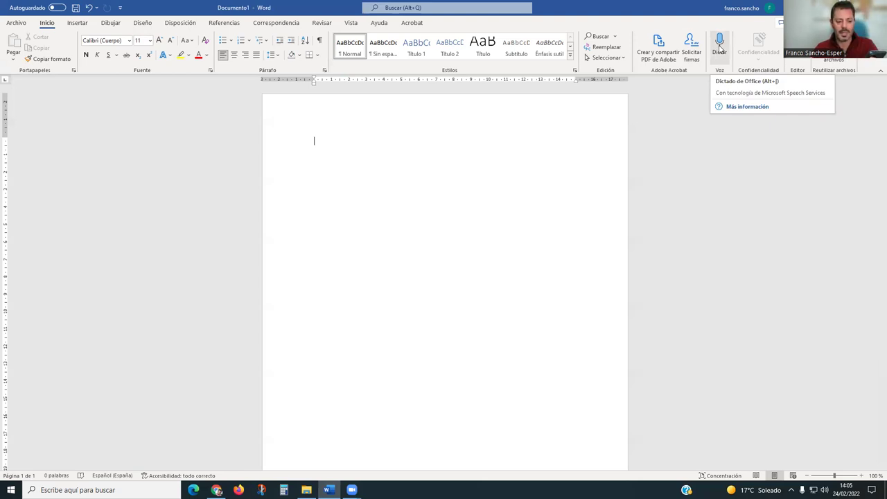
Dictate the 28-word Spanish self-introduction ending 'del canal de youtube titulado', then stop and close dictation
click(719, 48)
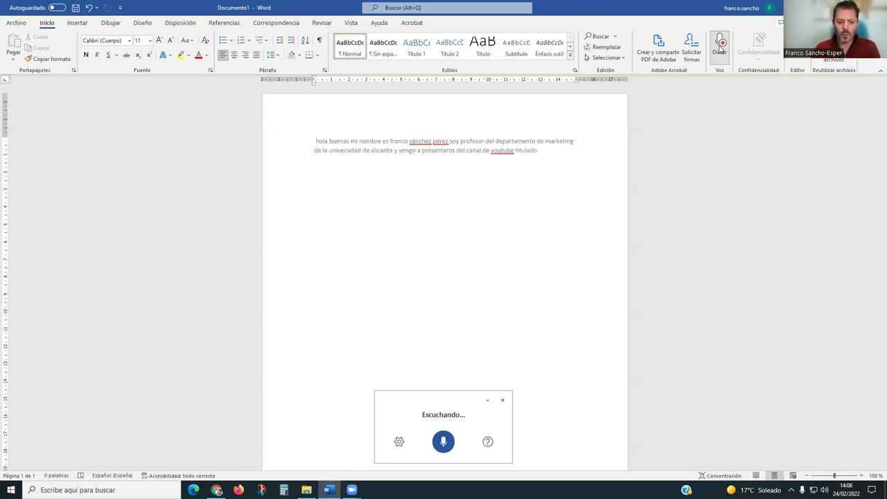
click(443, 444)
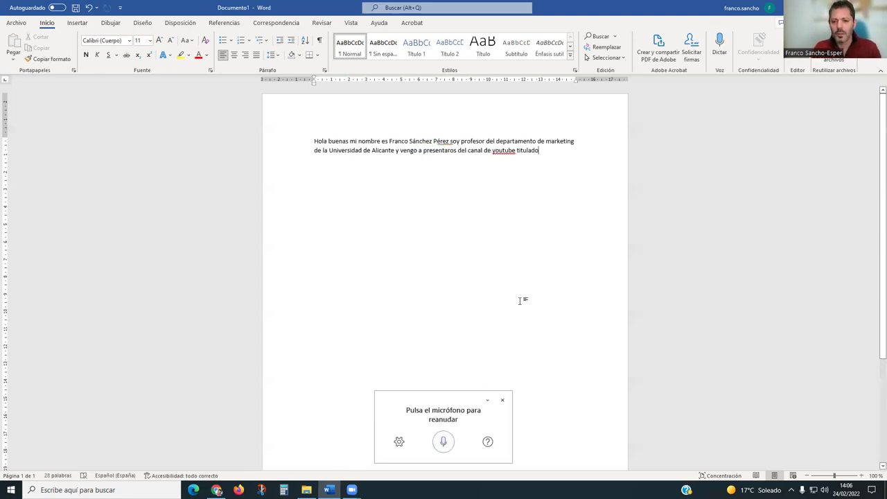
click(503, 400)
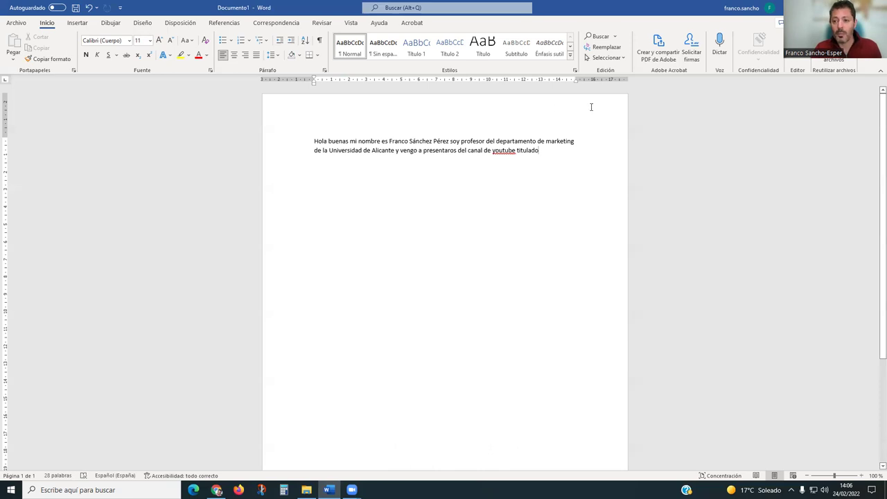
click(104, 490)
text(l)
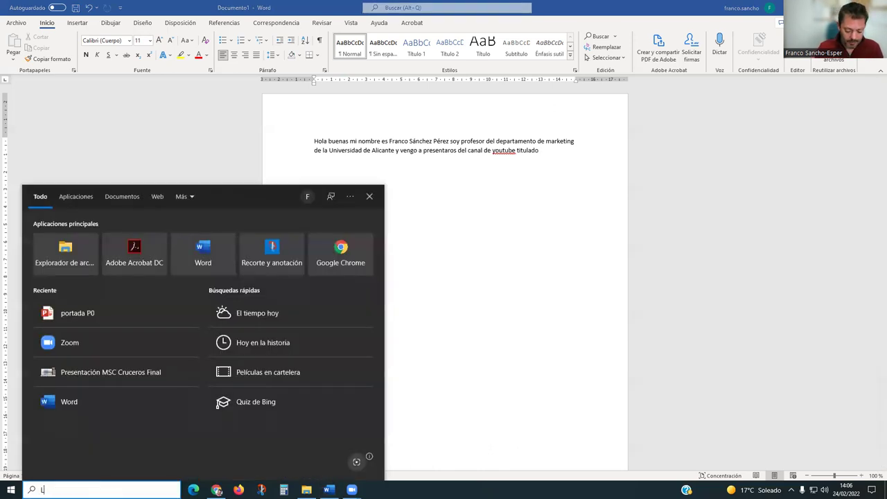
text(A FUENTE)
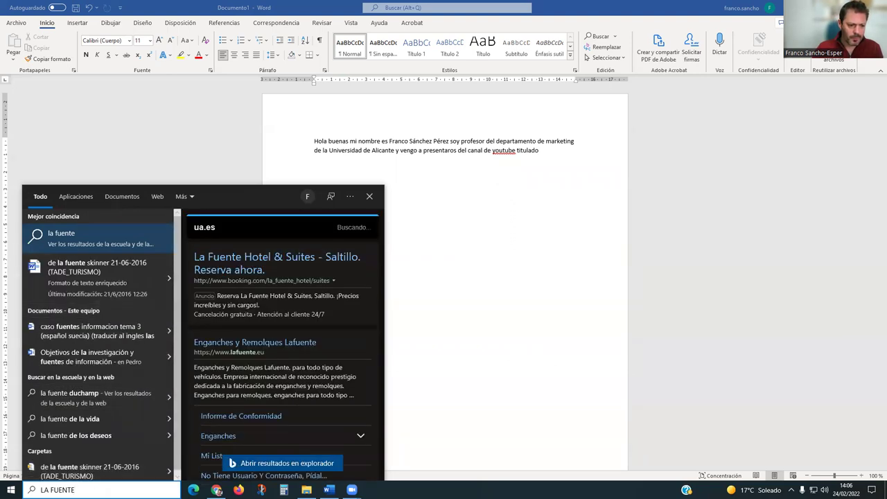
key(ctrl+a)
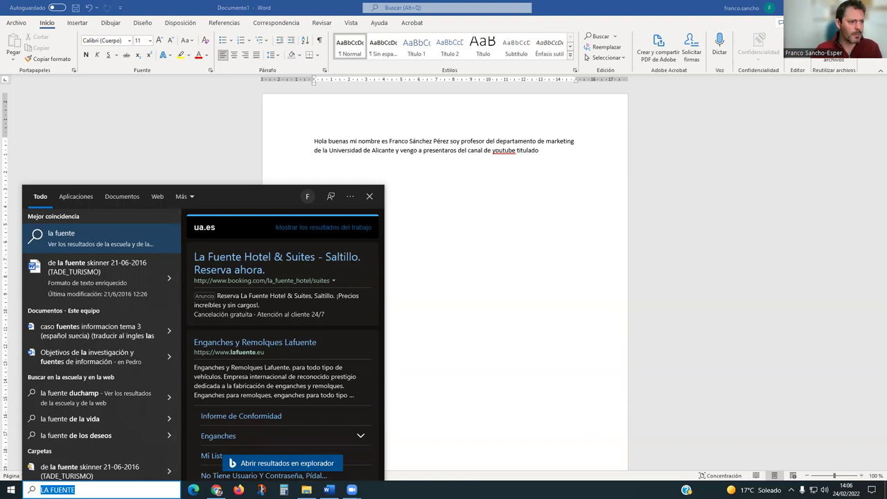
key(Escape)
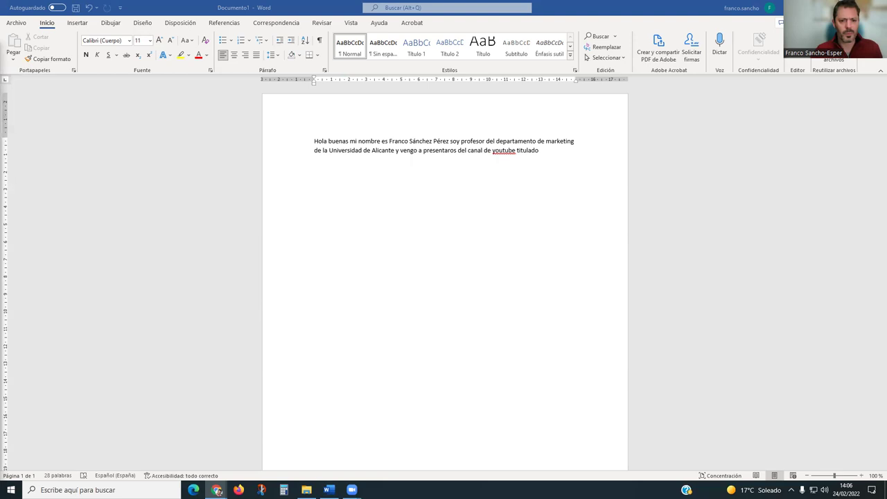
key(alt+Tab)
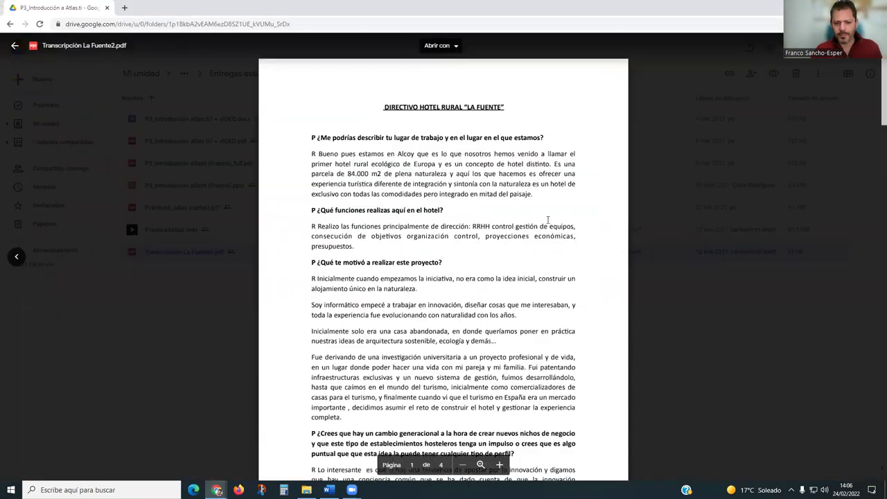
Zoom in twice on the Transcripción La Fuente2.pdf preview
click(500, 471)
click(500, 472)
scroll(520, 270, up, 1)
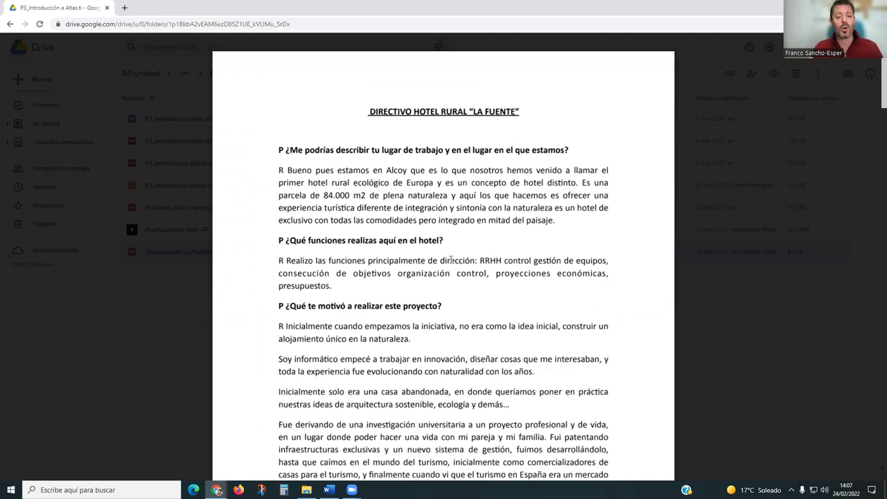
mouse_move(517, 119)
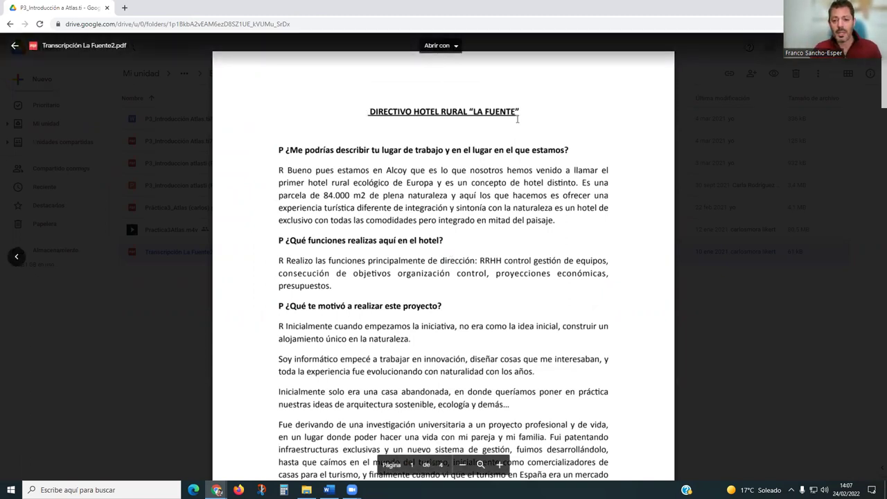
Highlight the transcript title, the first question and answer, and the second question about job functions
drag(369, 112, 504, 118)
drag(278, 149, 572, 150)
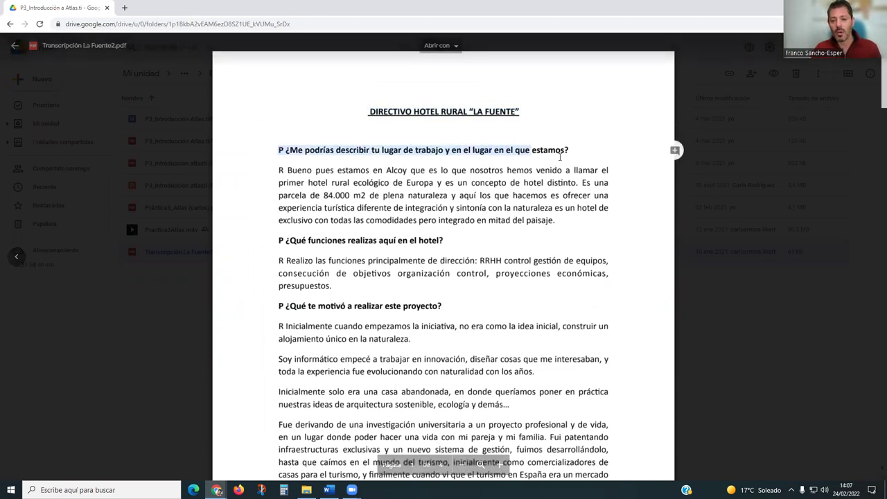
click(575, 152)
mouse_move(279, 170)
mouse_down()
mouse_move(489, 219)
mouse_move(554, 220)
mouse_up()
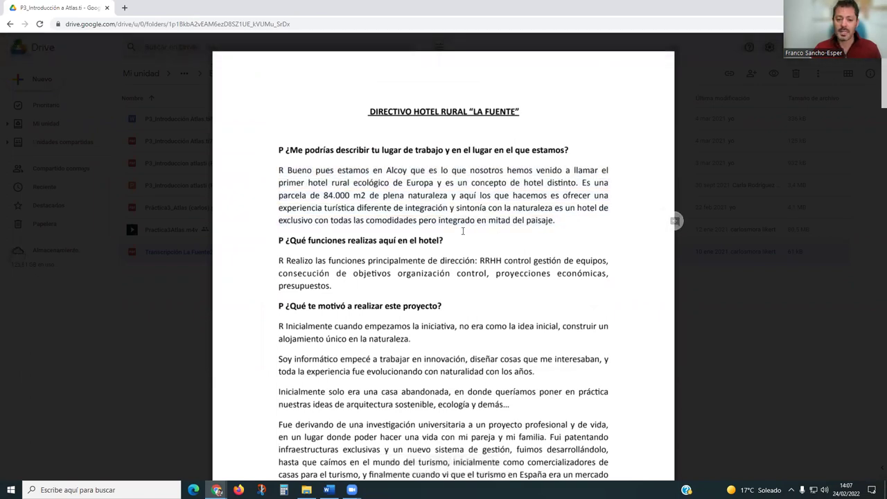
drag(285, 239, 444, 240)
Scroll through the 4-page transcript to review the remaining questions and answers
scroll(426, 263, down, 2)
scroll(422, 267, down, 1)
scroll(416, 274, down, 2)
scroll(407, 286, down, 5)
scroll(406, 286, down, 3)
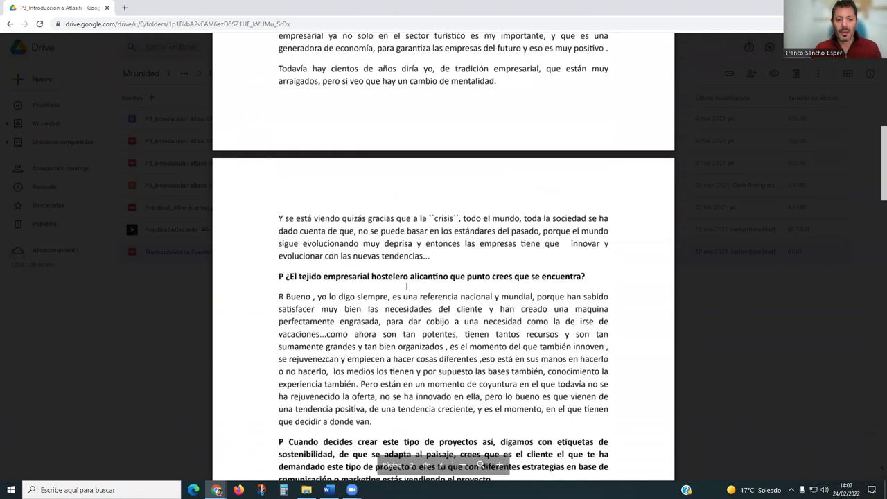
scroll(407, 286, down, 7)
scroll(407, 286, down, 7)
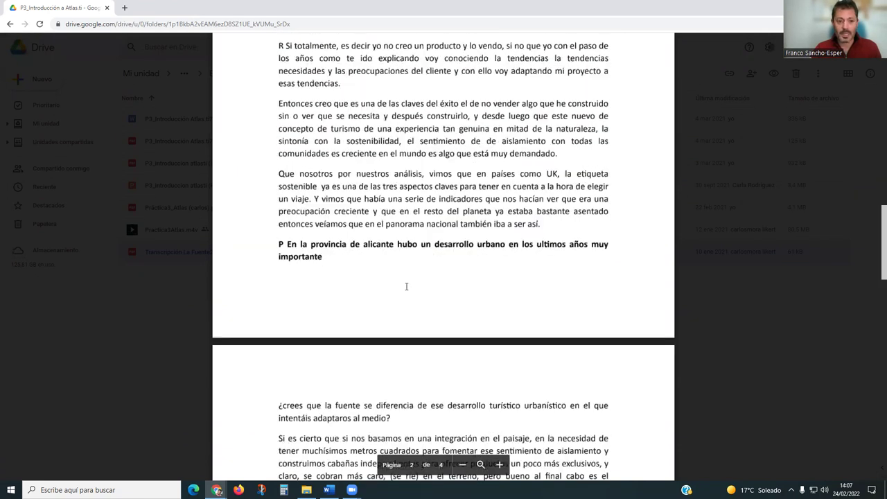
scroll(407, 287, up, 5)
scroll(358, 247, up, 10)
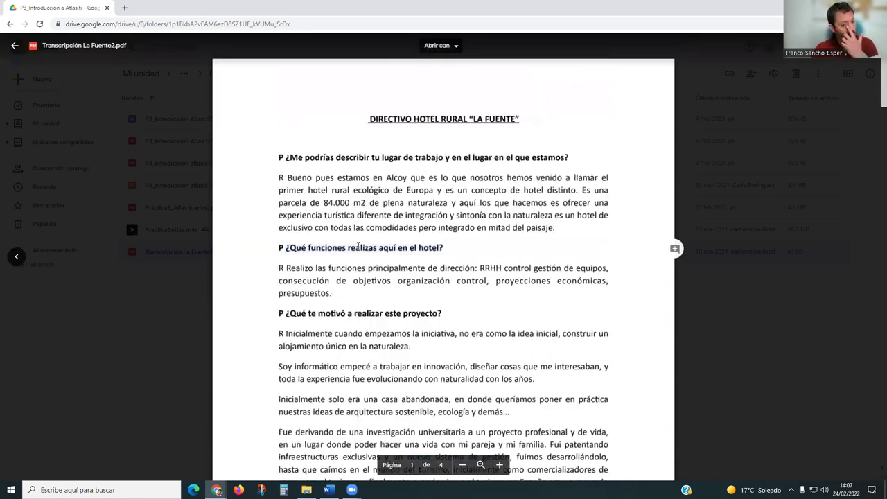
drag(280, 158, 582, 157)
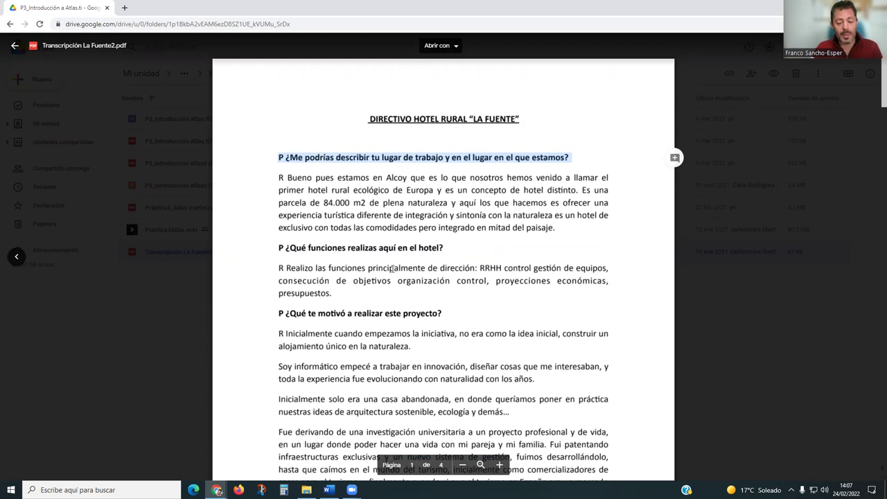
scroll(367, 298, down, 4)
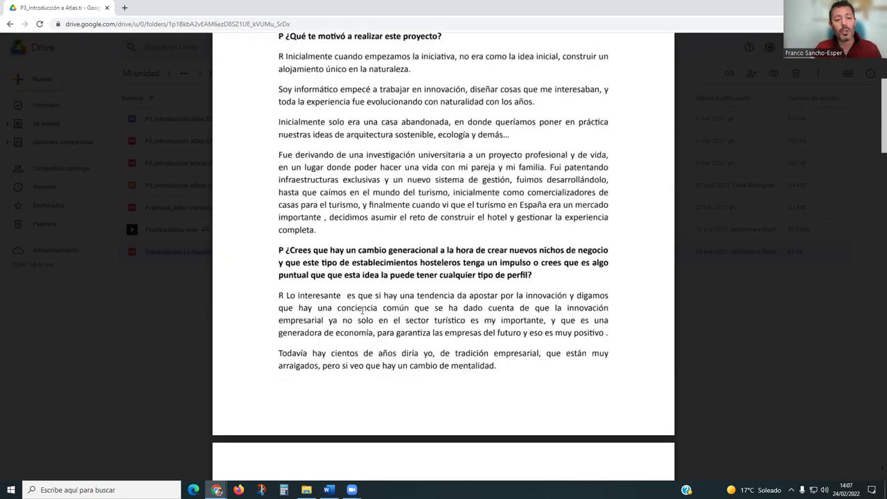